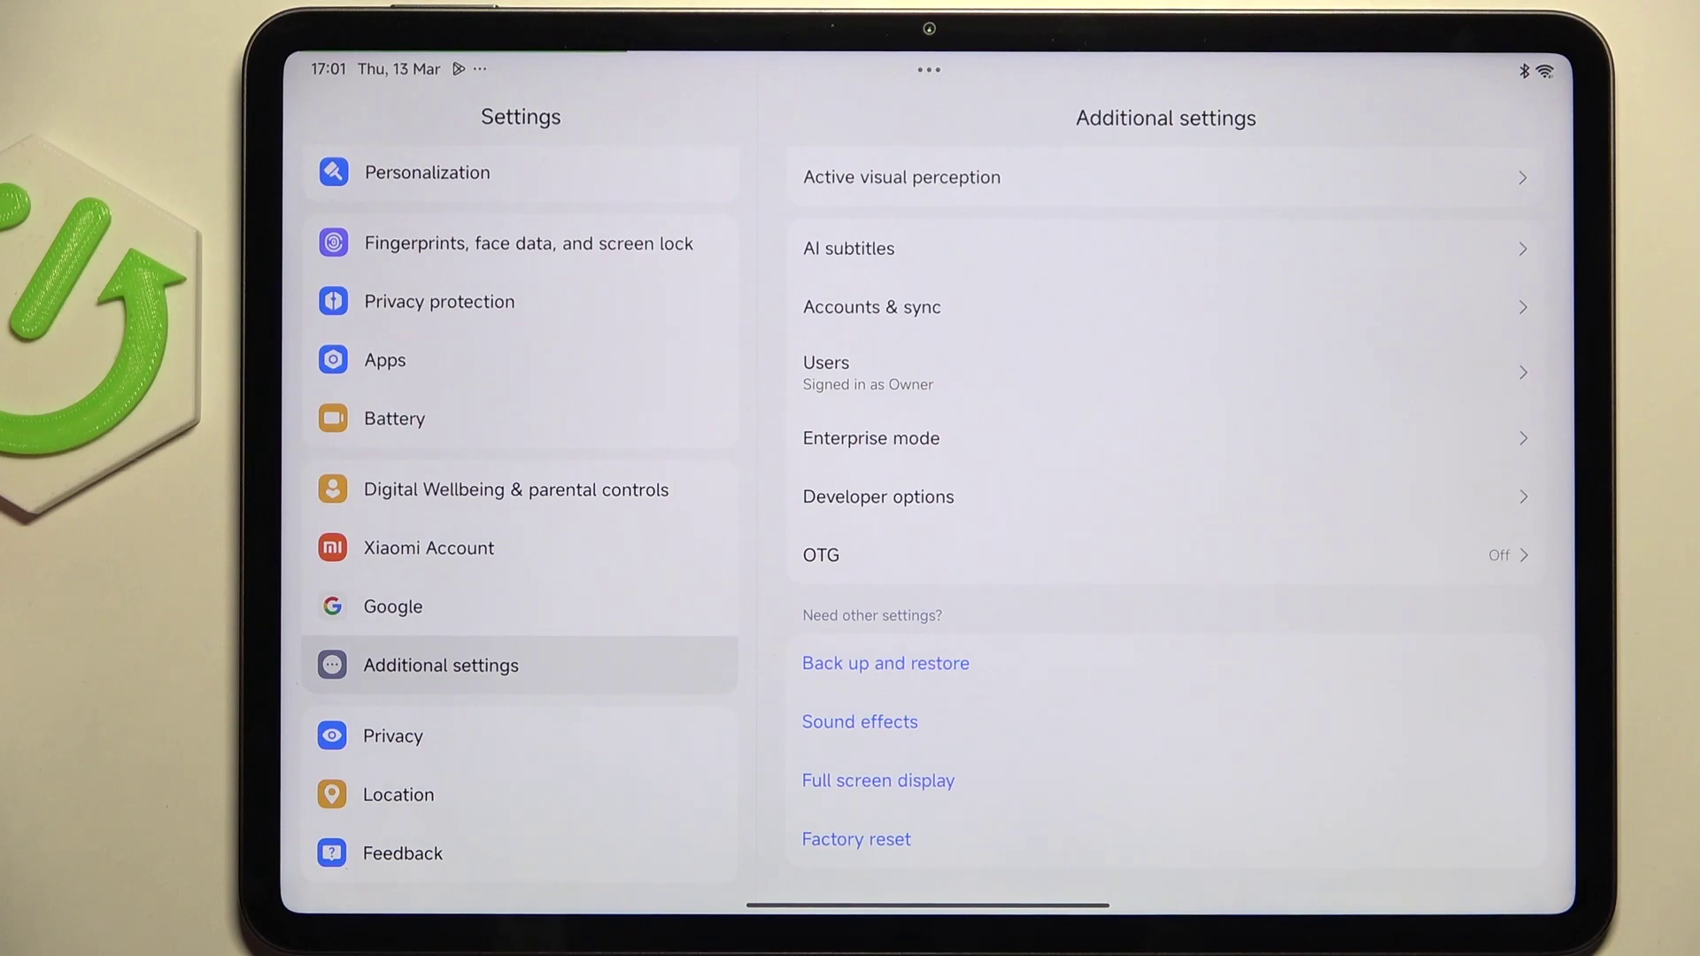
Step: Swipe up from the bottom edge to close Settings and show the home screen
left_click_drag(931, 906, 929, 533)
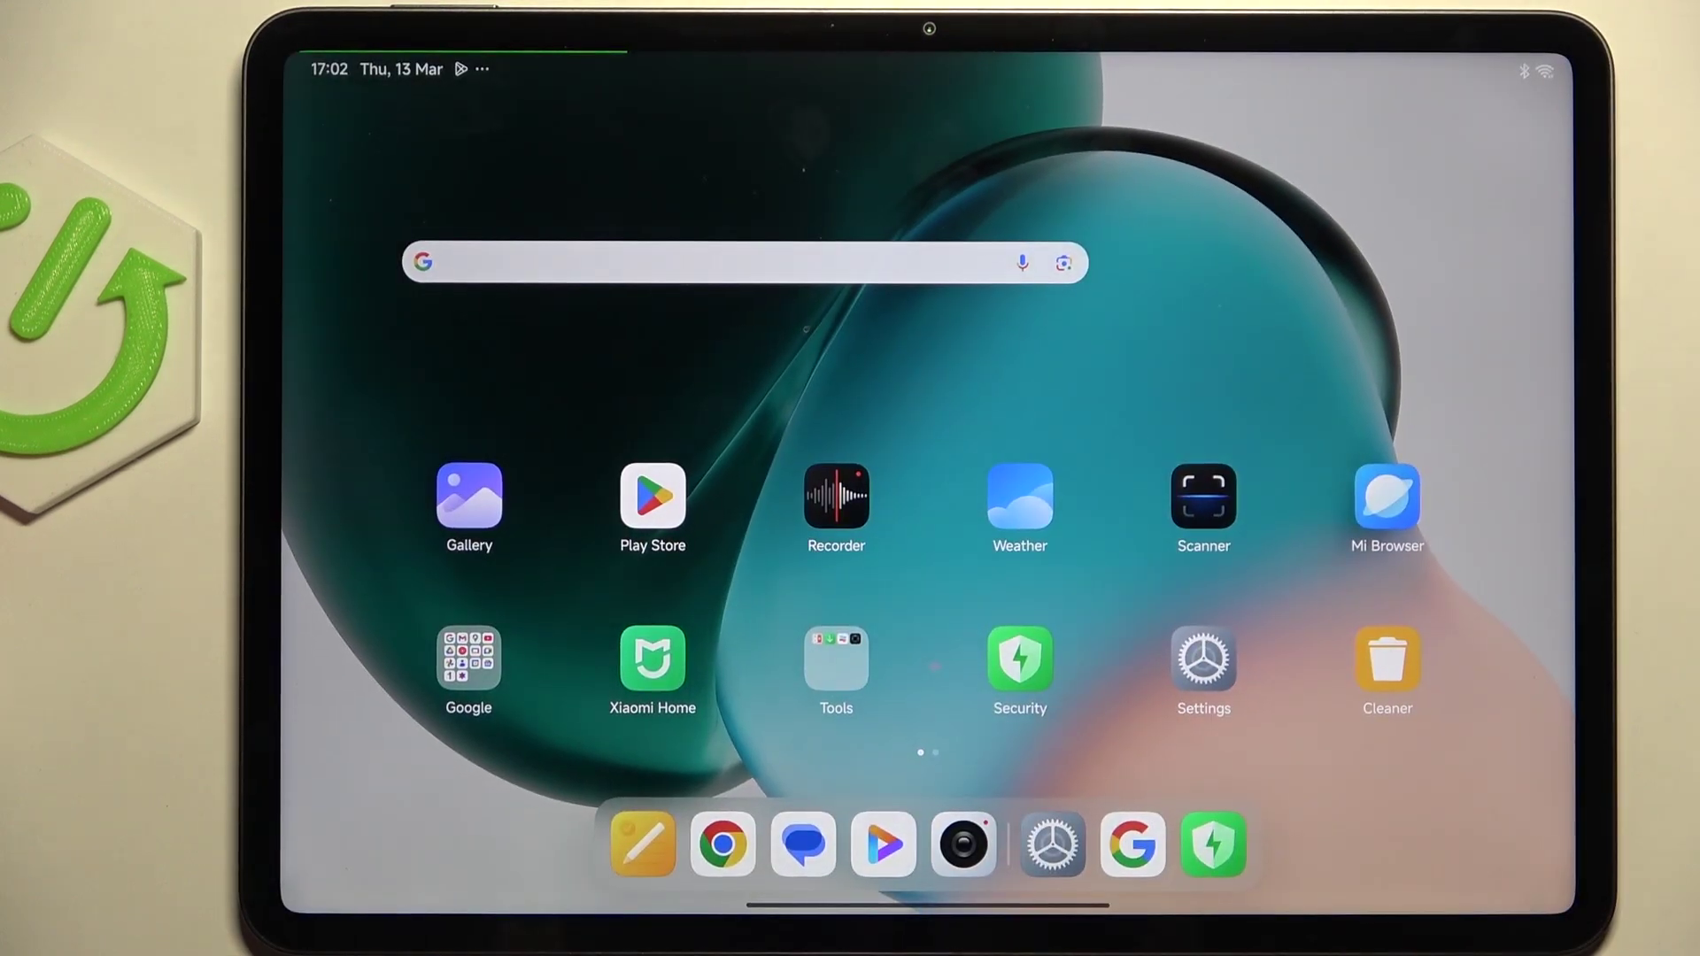